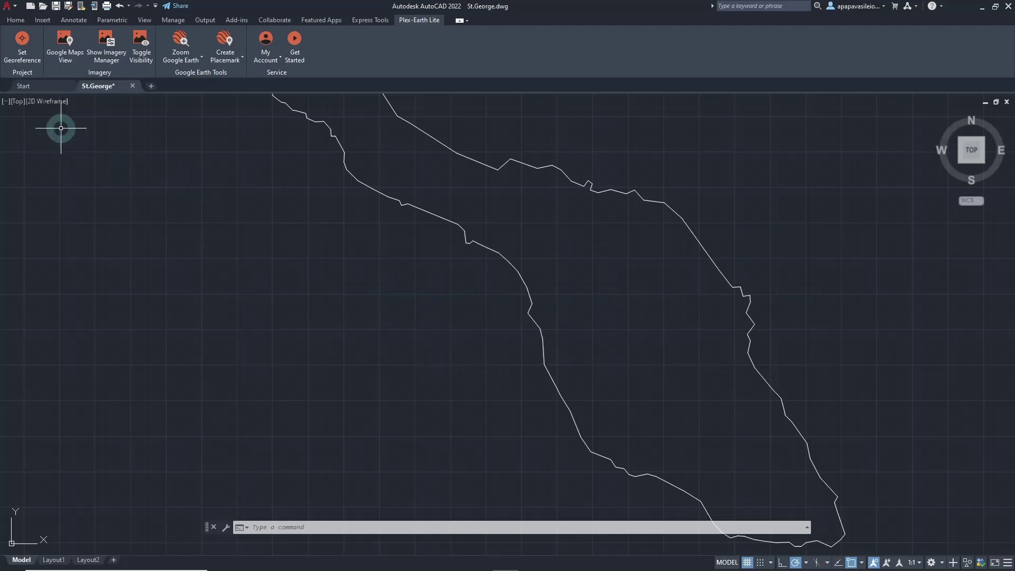
# - Open Plex-Earth's Set Georeference dialog, showing the GGRS87 / Greek Grid coordinate system
pyautogui.click(21, 41)
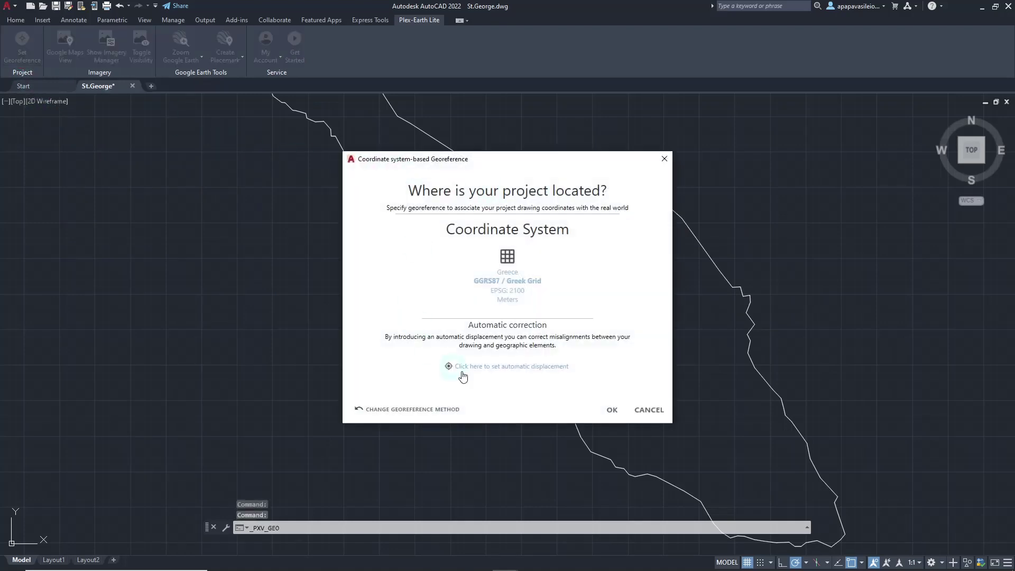
# - Dismiss the GGRS87 / Greek Grid Coordinate system-based Georeference dialog
pyautogui.click(607, 406)
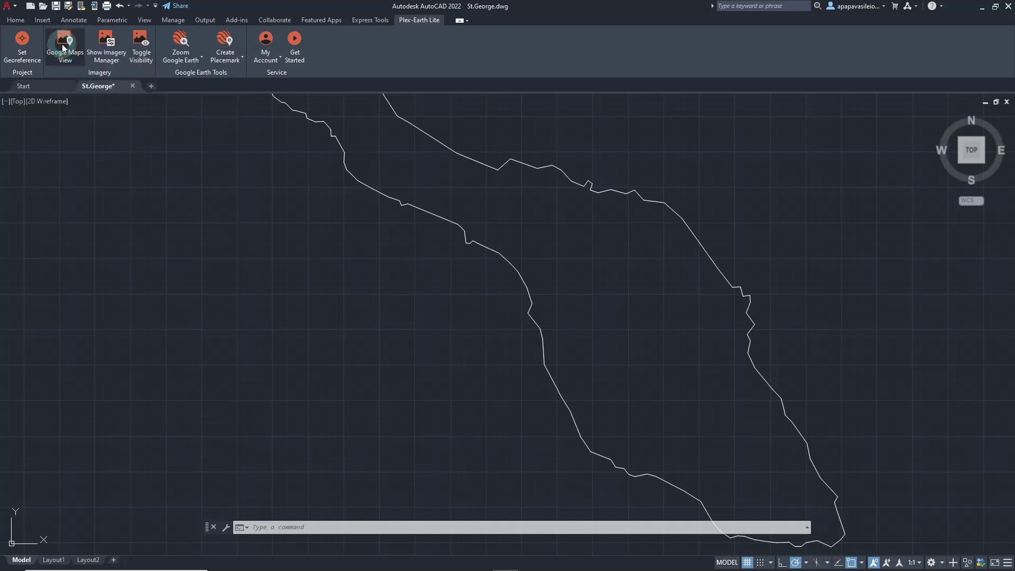
# - Start a Google Maps View image using By Rectangle > Specify rectangle
pyautogui.click(62, 44)
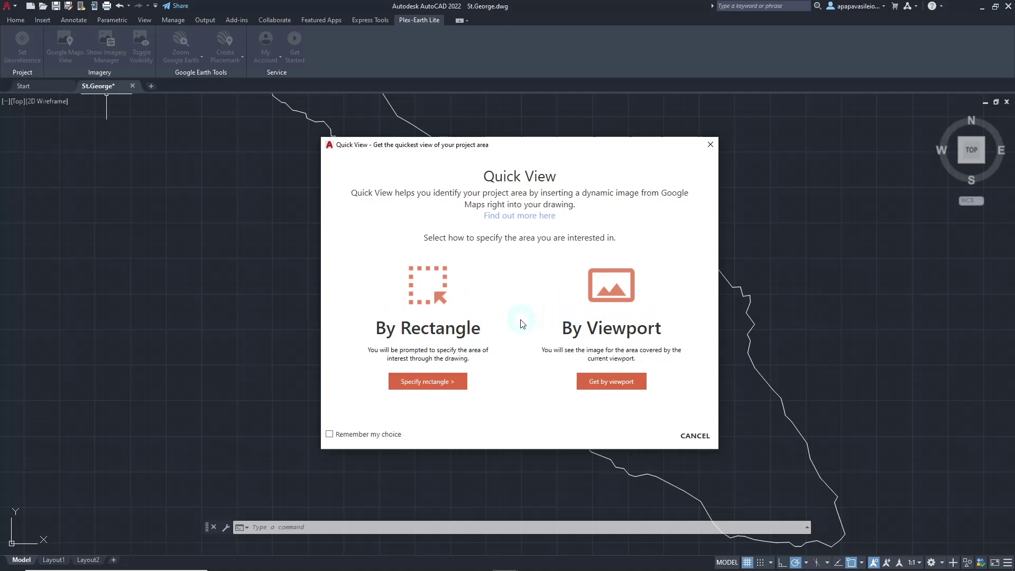
pyautogui.click(428, 381)
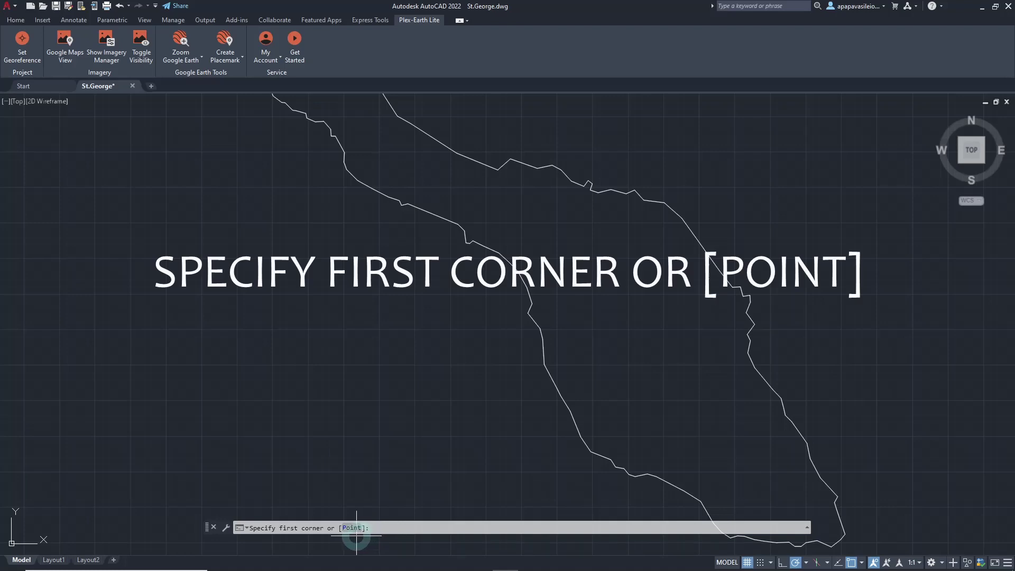
pyautogui.click(231, 114)
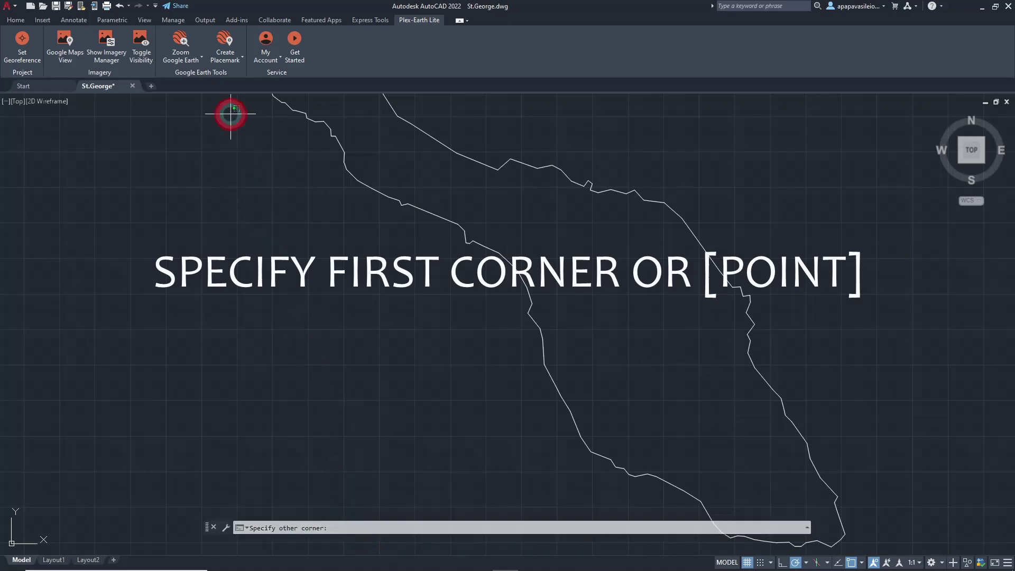
pyautogui.click(675, 392)
pyautogui.click(905, 490)
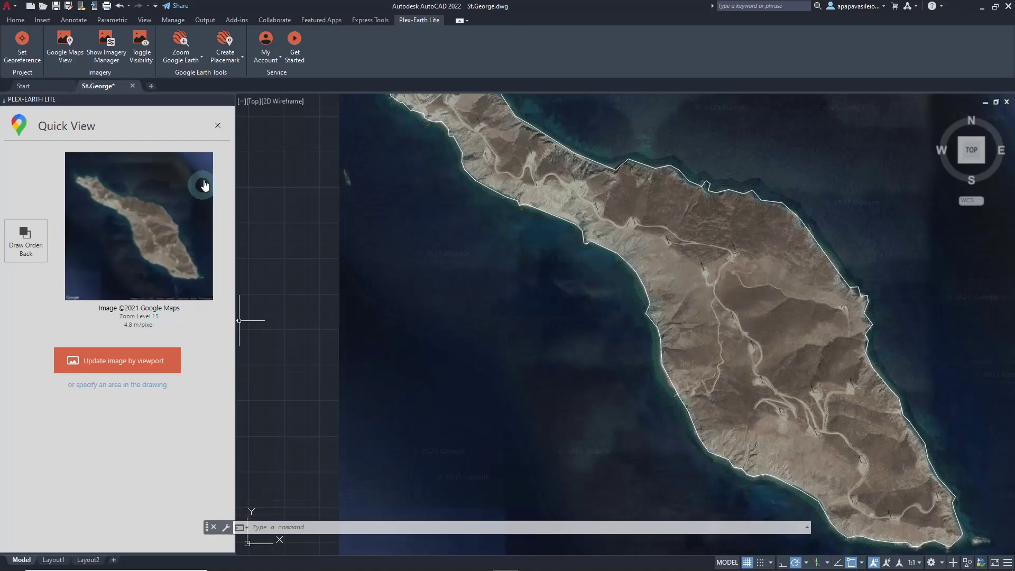
pyautogui.click(217, 125)
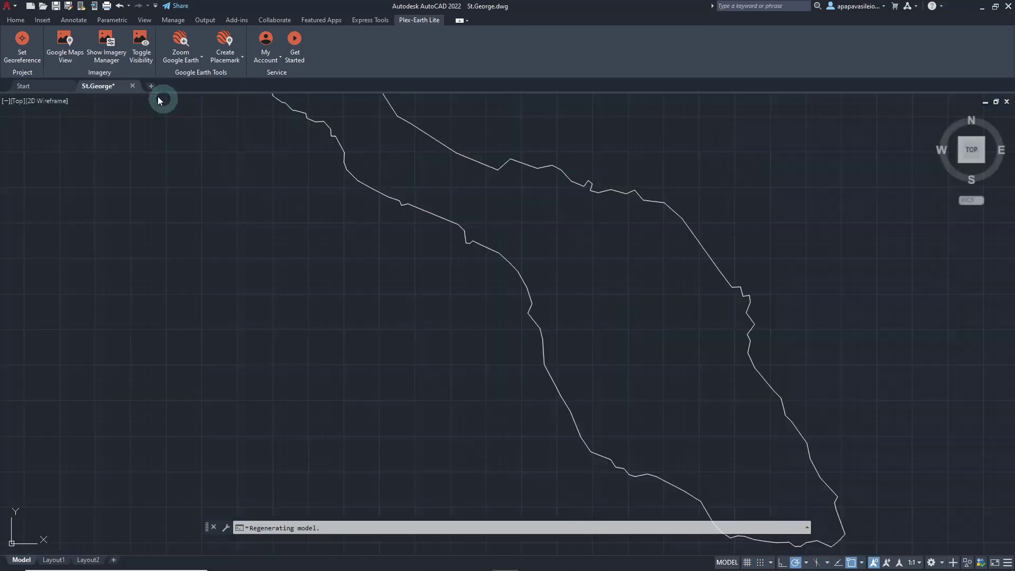
# - Fetch Google Maps imagery around a point on the northwest outline, then discard it
pyautogui.click(51, 51)
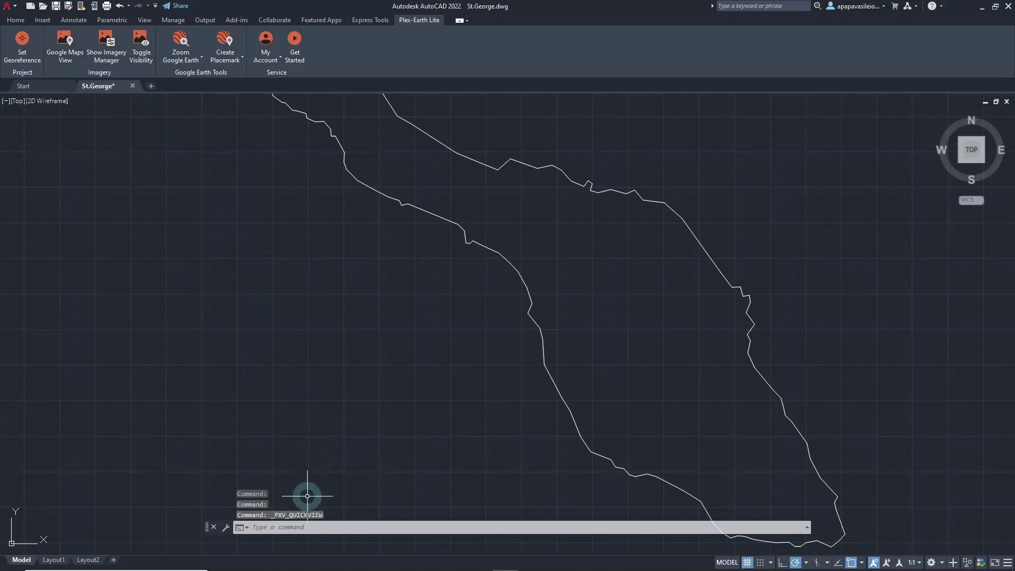
pyautogui.click(412, 380)
pyautogui.click(347, 527)
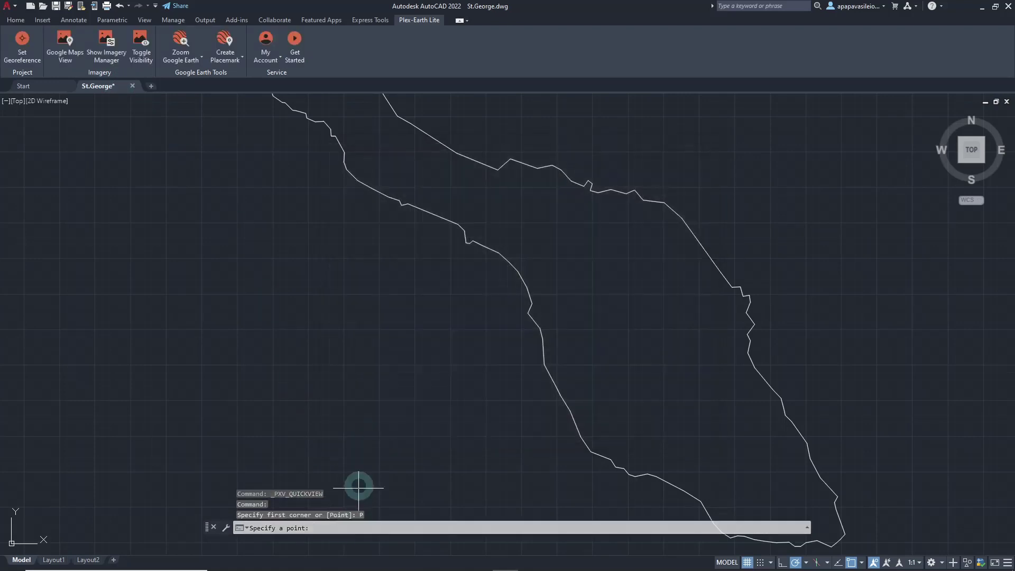
pyautogui.click(329, 139)
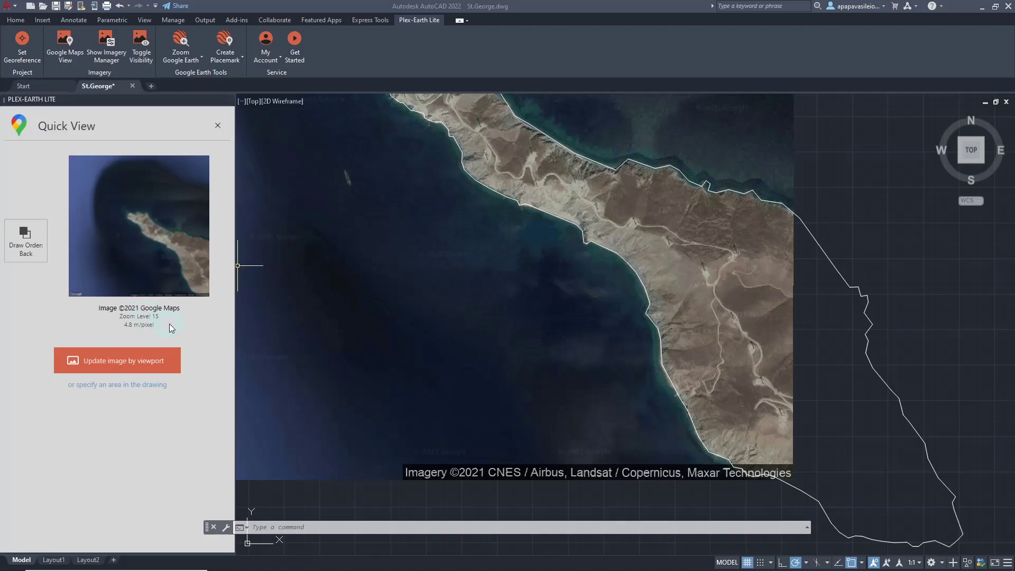
pyautogui.click(218, 125)
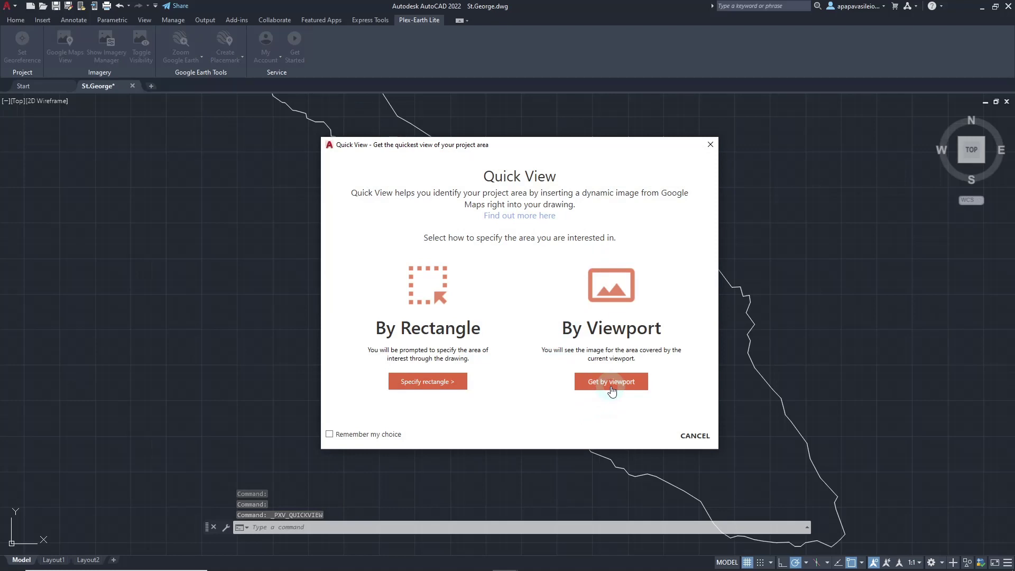
# - Fetch Google Maps imagery for the whole current viewport using Get by viewport
pyautogui.click(611, 391)
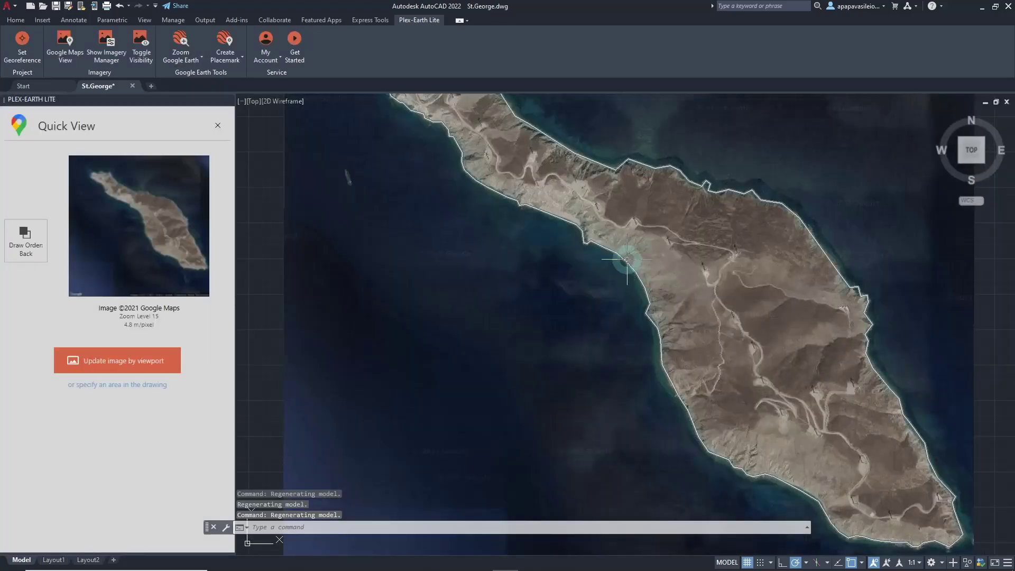
pyautogui.scroll(5, 627, 256)
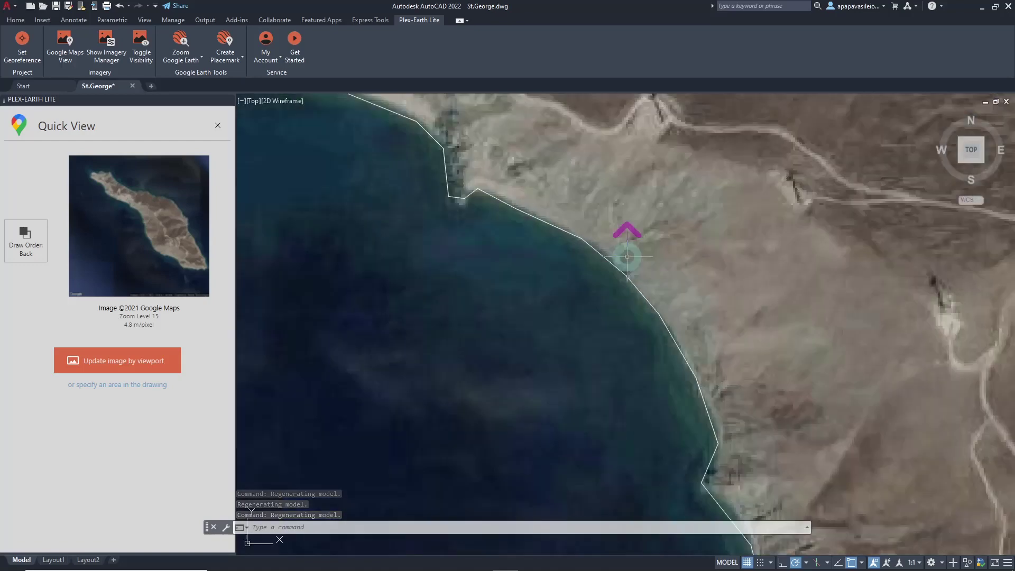
# - Update the coastline close-up to zoom-17 imagery and begin specifying a custom area
pyautogui.click(134, 355)
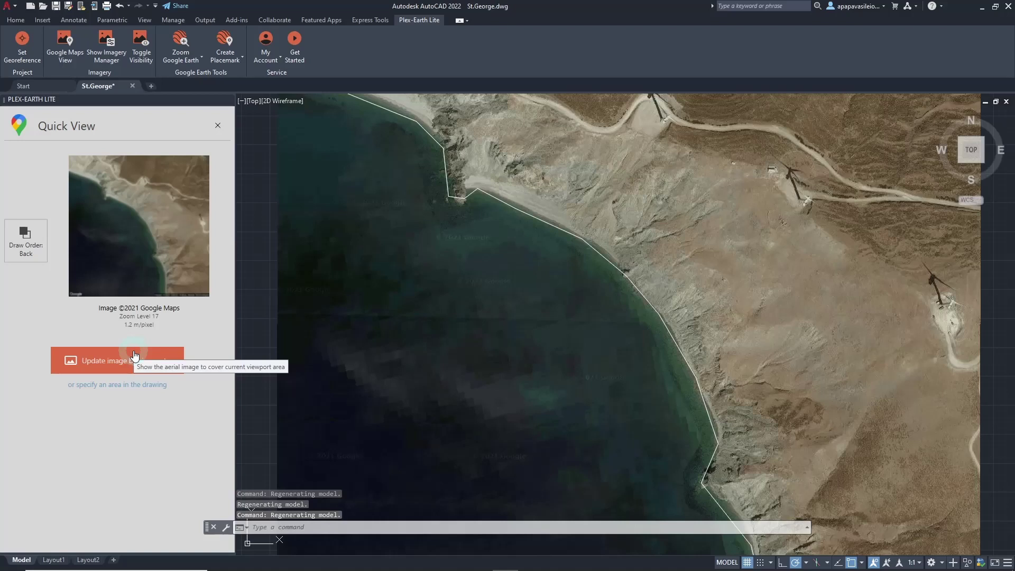
pyautogui.click(130, 385)
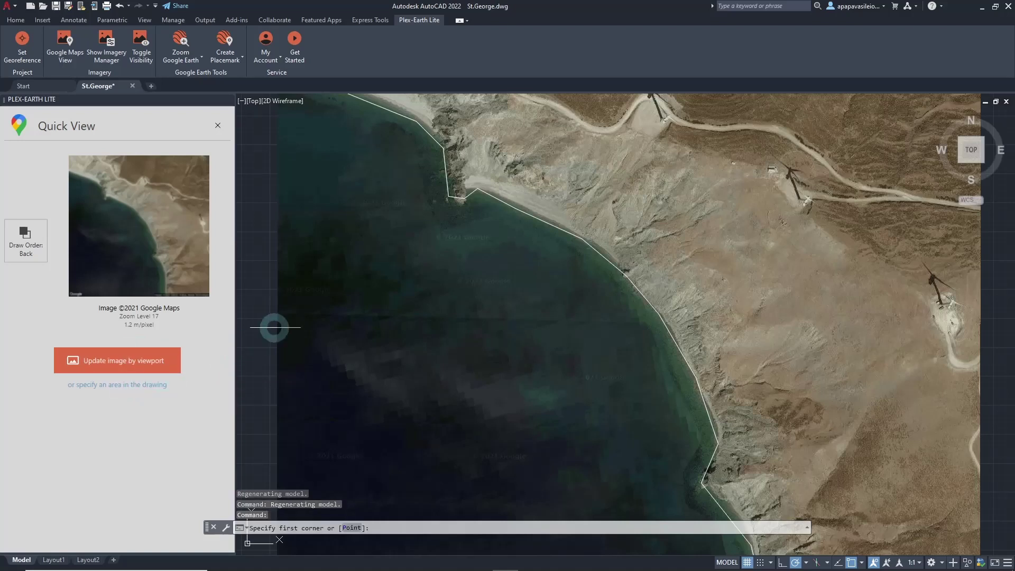
# - Pick a corner by the shoreline cove for a zoom-20 tile, then hide the imagery
pyautogui.click(453, 190)
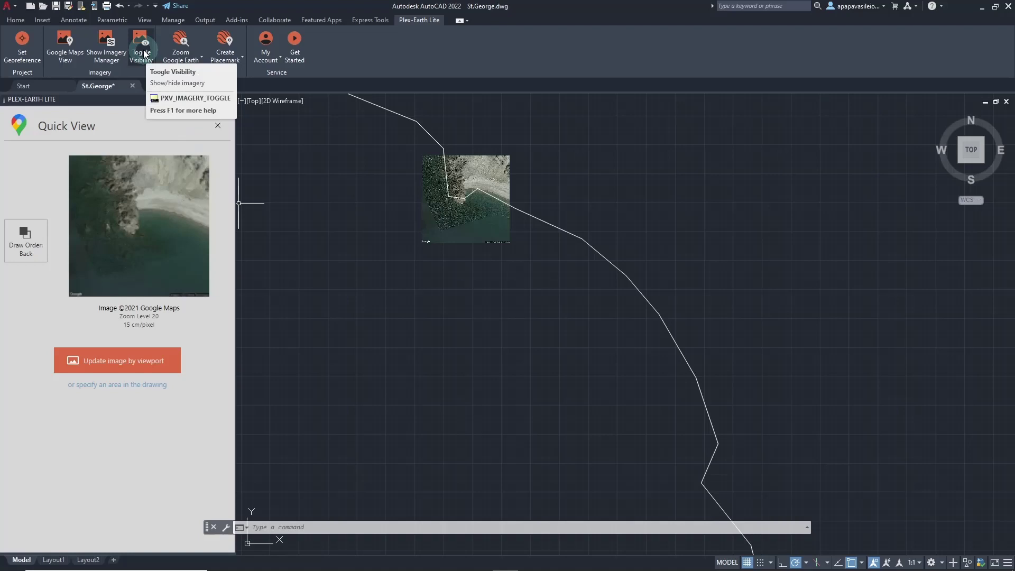
pyautogui.click(144, 53)
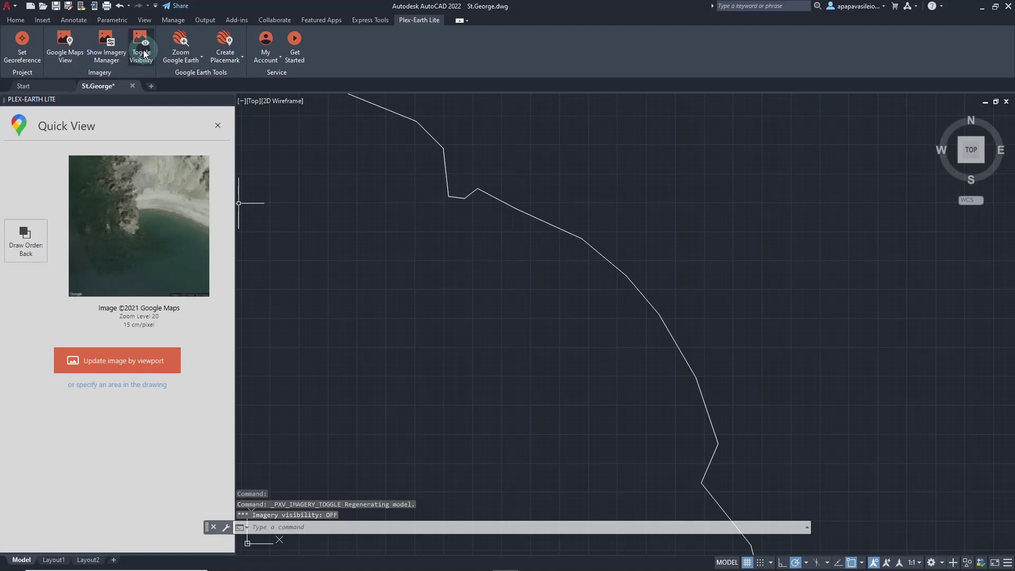
pyautogui.click(143, 54)
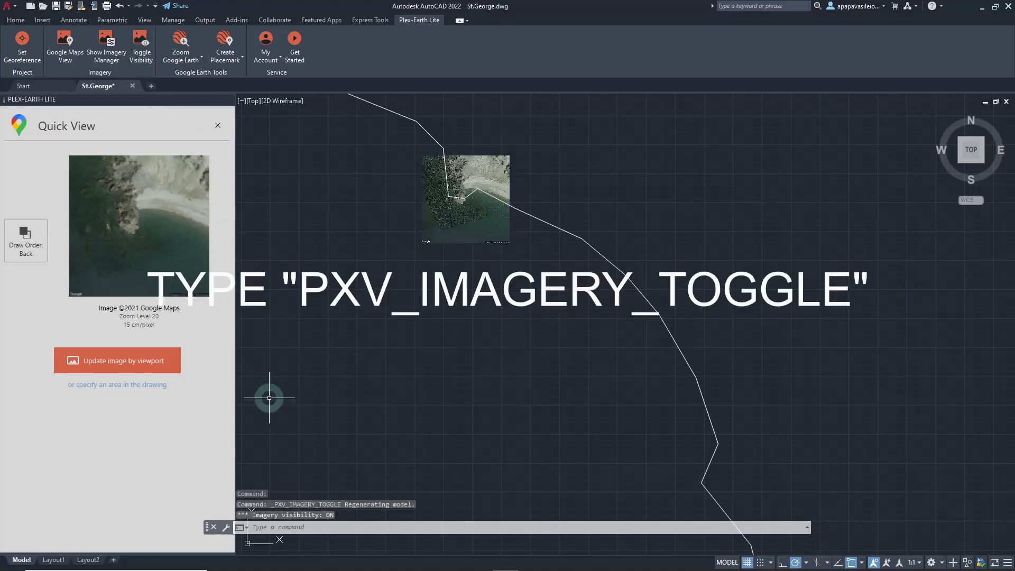
pyautogui.click(283, 528)
pyautogui.write('px')
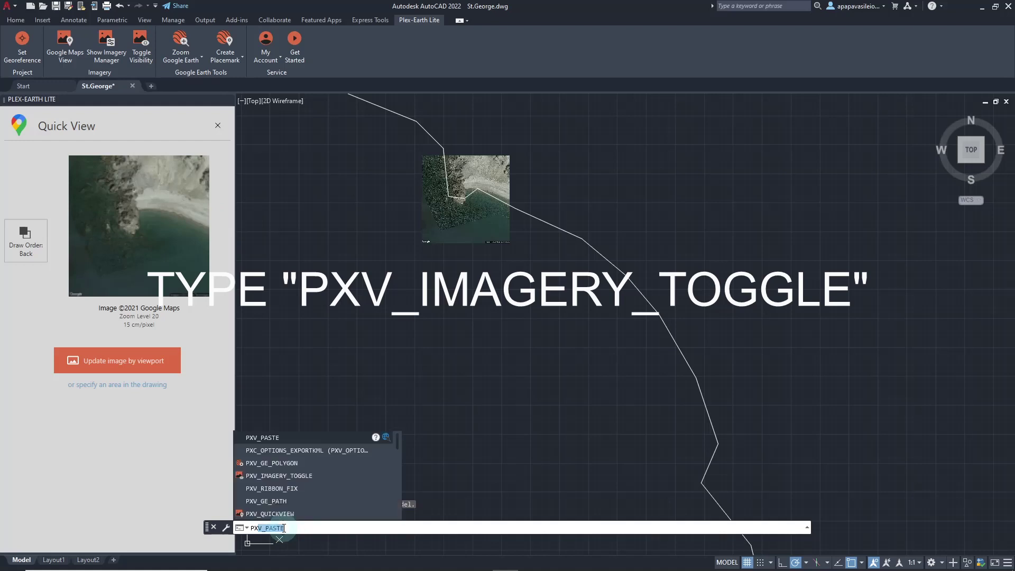
pyautogui.write('v_')
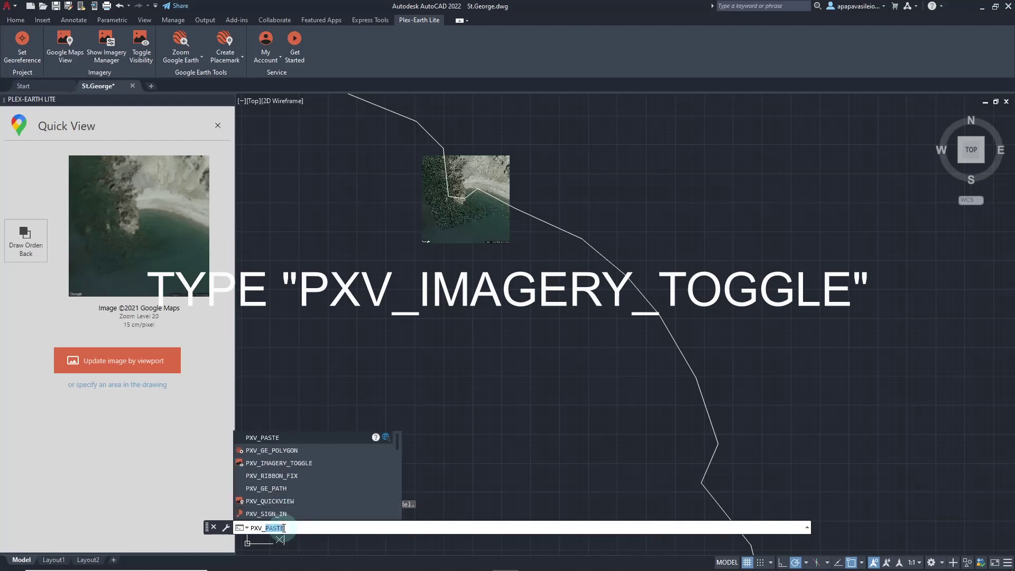
pyautogui.write('im')
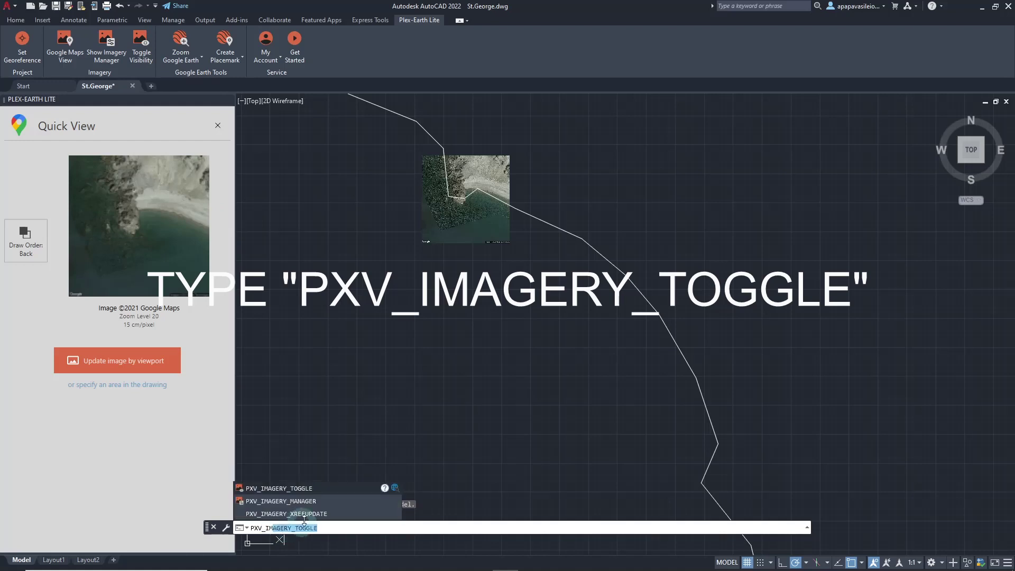
pyautogui.click(302, 489)
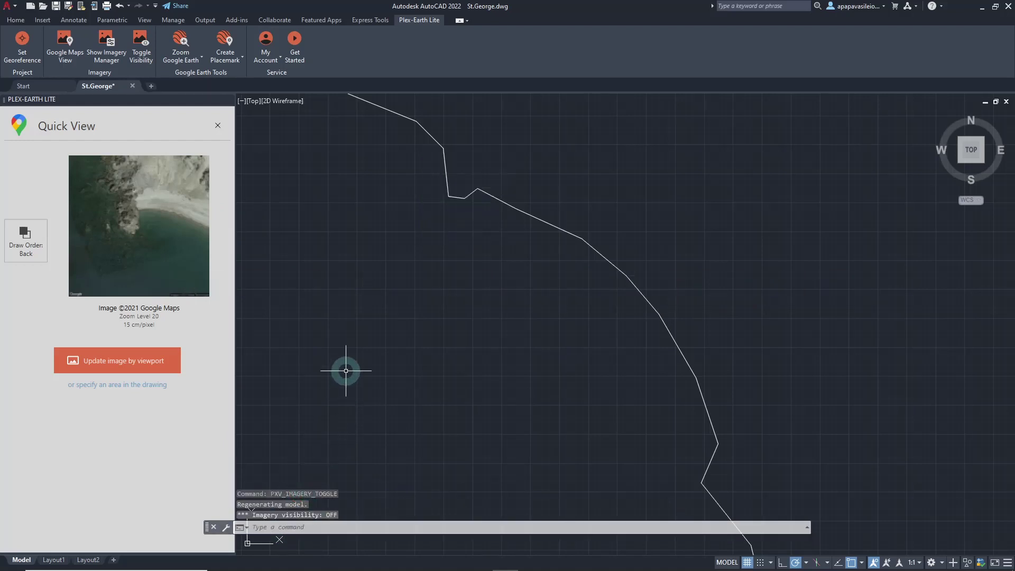
pyautogui.click(139, 61)
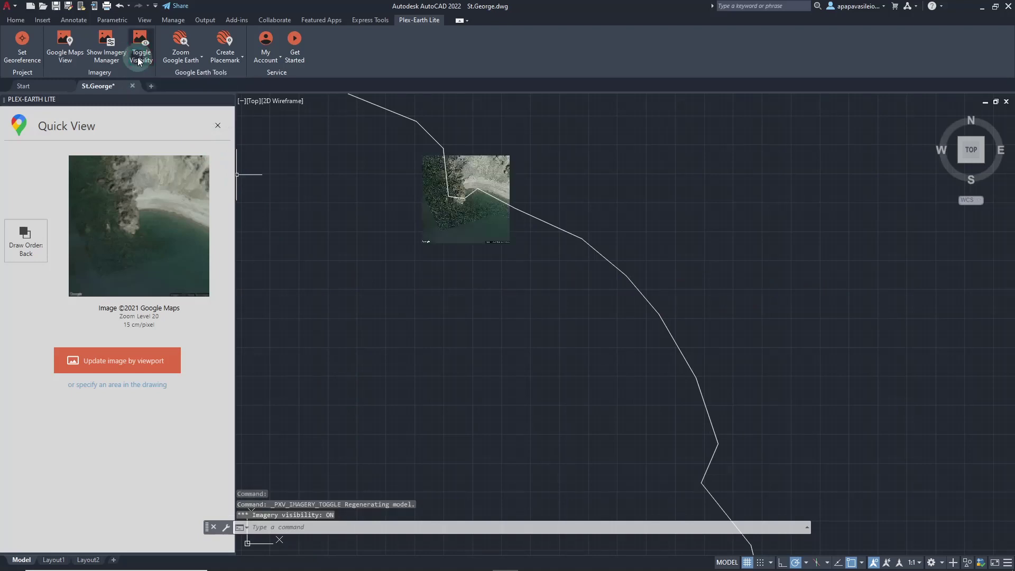